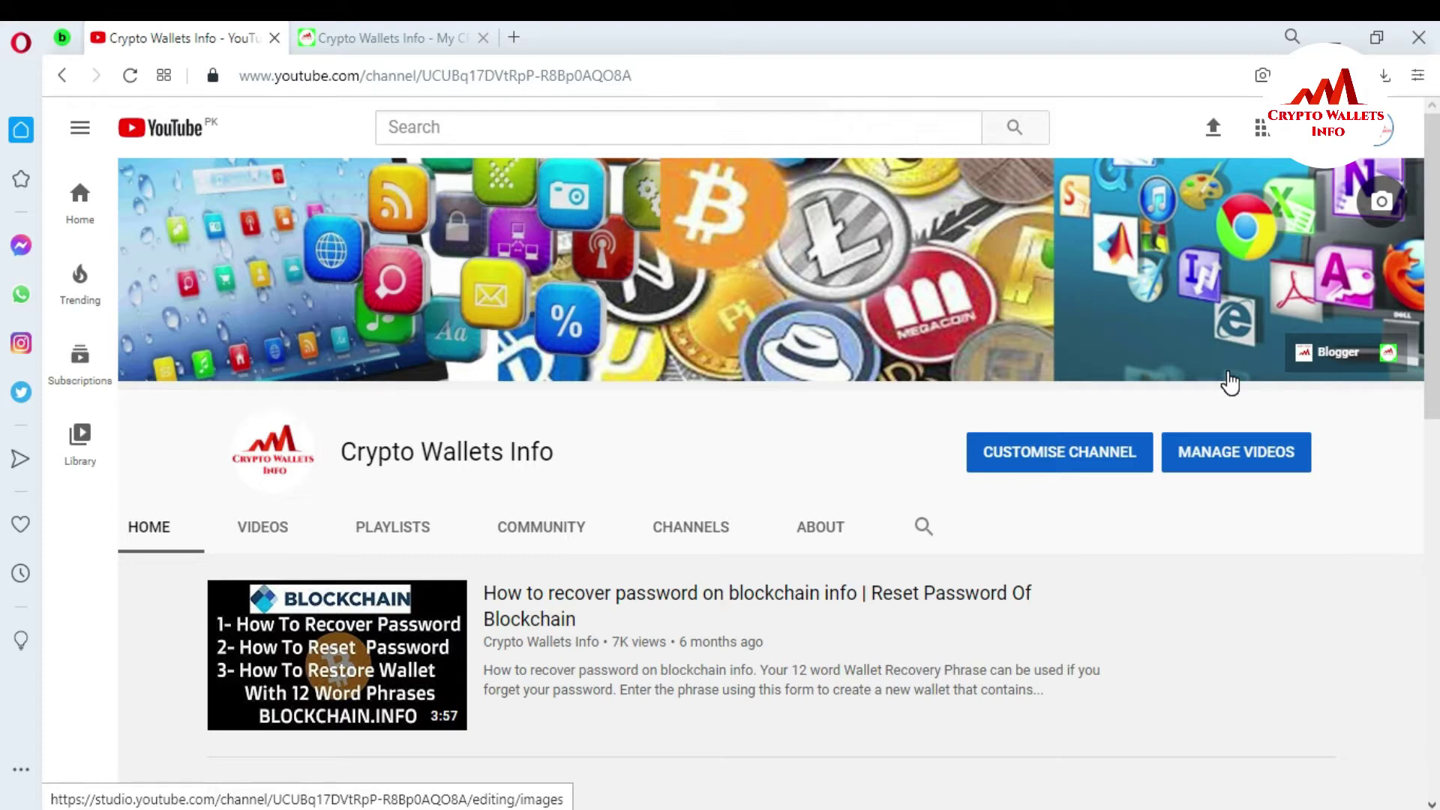
- Open Blockchain.com's 'Two Factor Authentication Disabled' email in Gmail and highlight part of its wallet identifier
{"action": "left_click", "coordinate": [419, 30]}
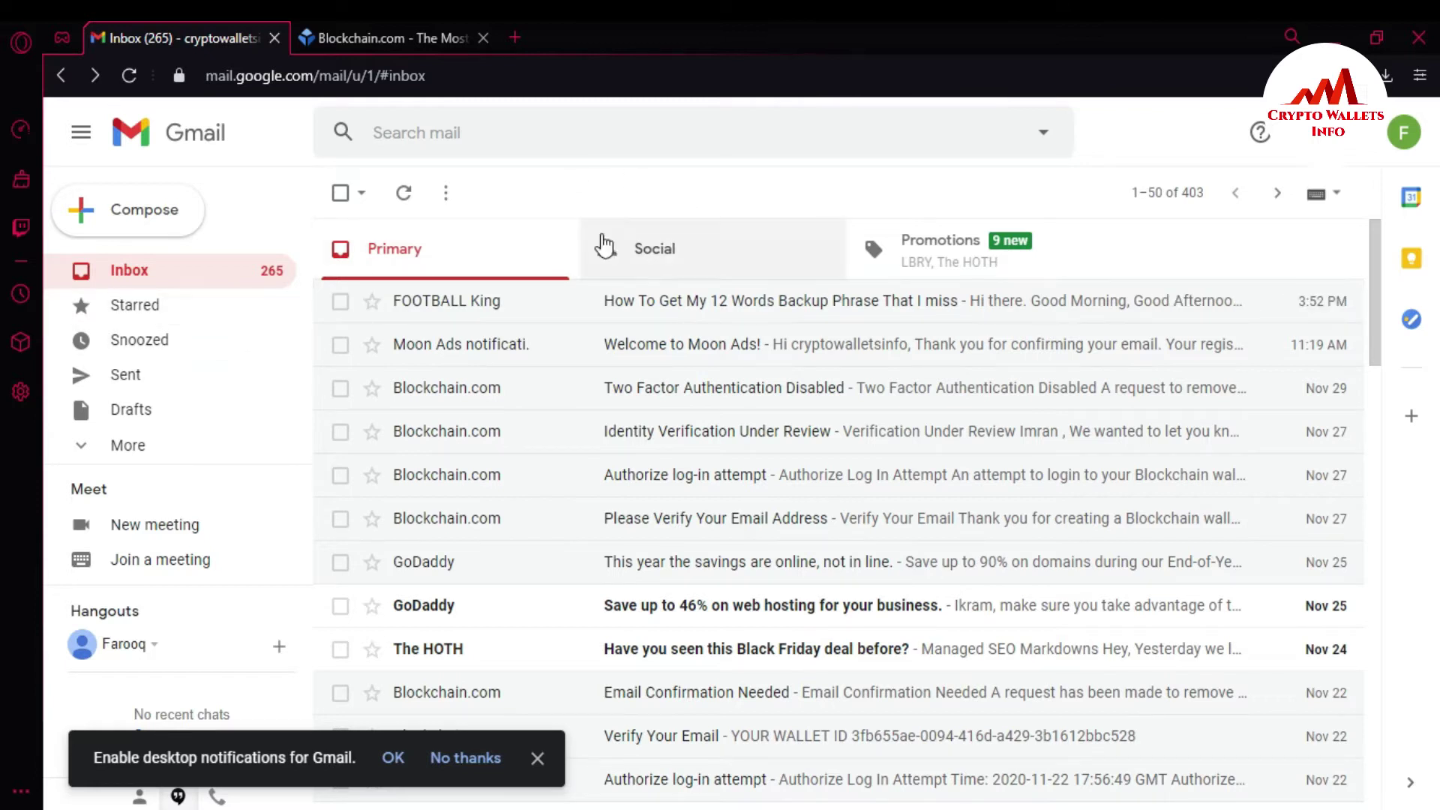
{"action": "left_click", "coordinate": [720, 395]}
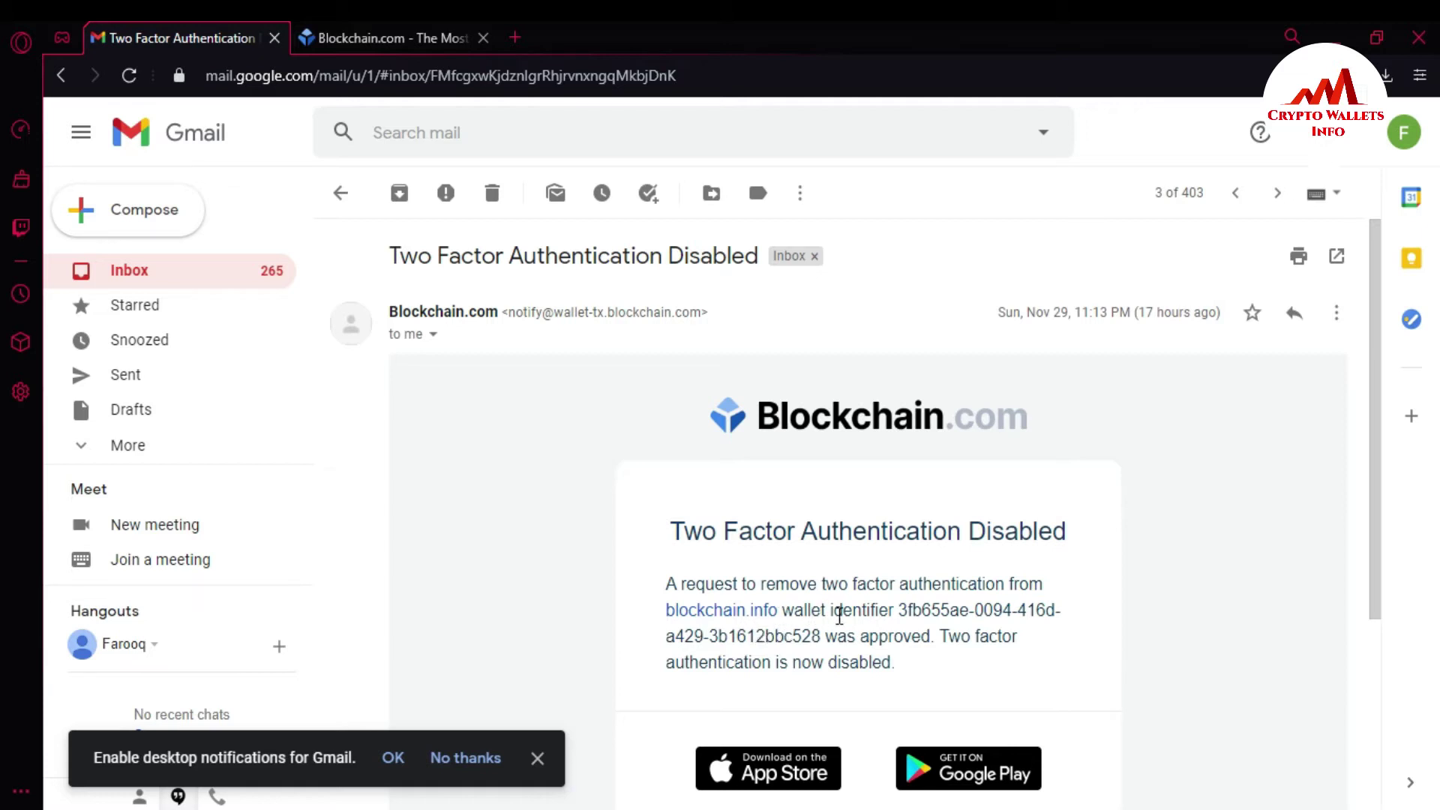
{"action": "left_click_drag", "start_coordinate": [904, 614], "coordinate": [990, 616]}
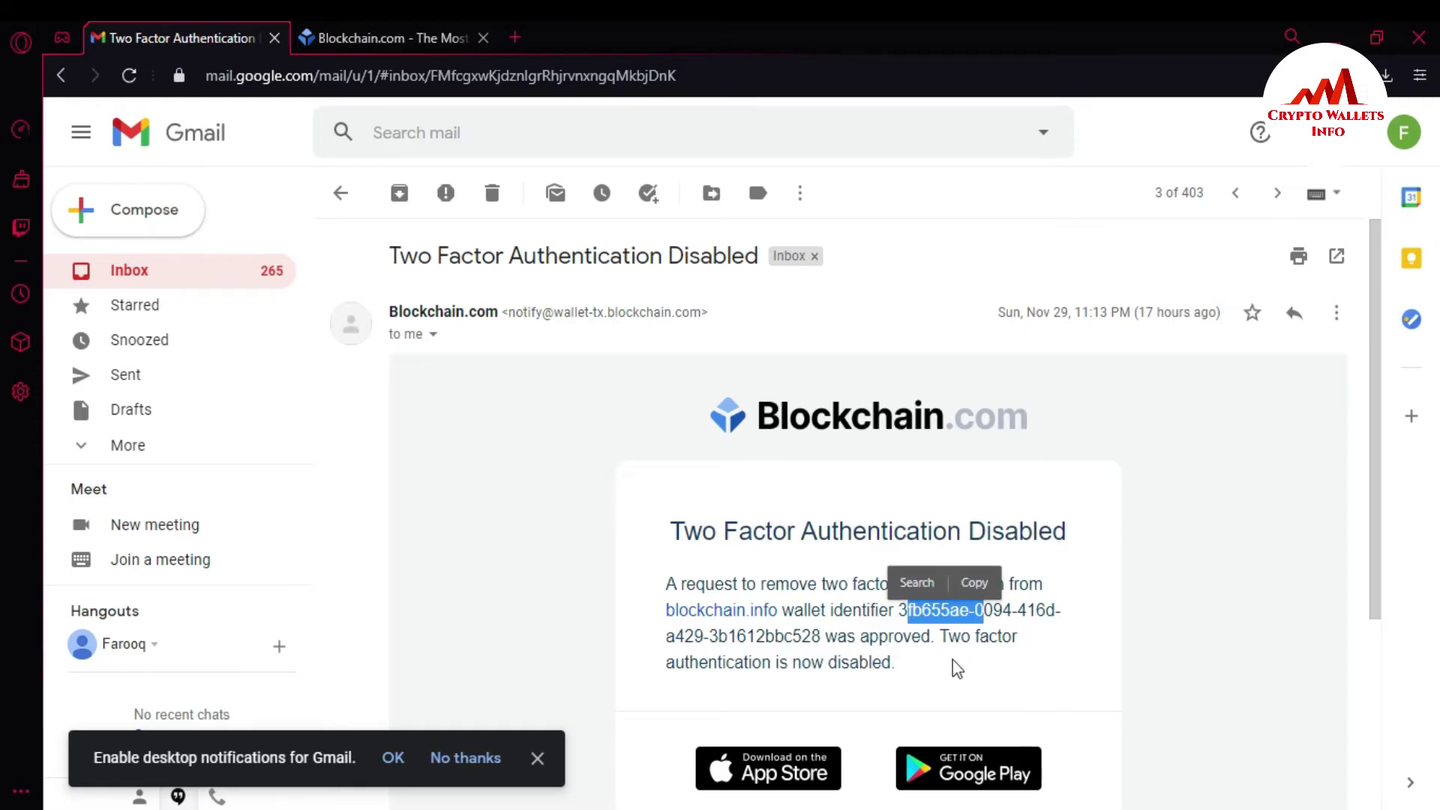
{"action": "left_click", "coordinate": [898, 667]}
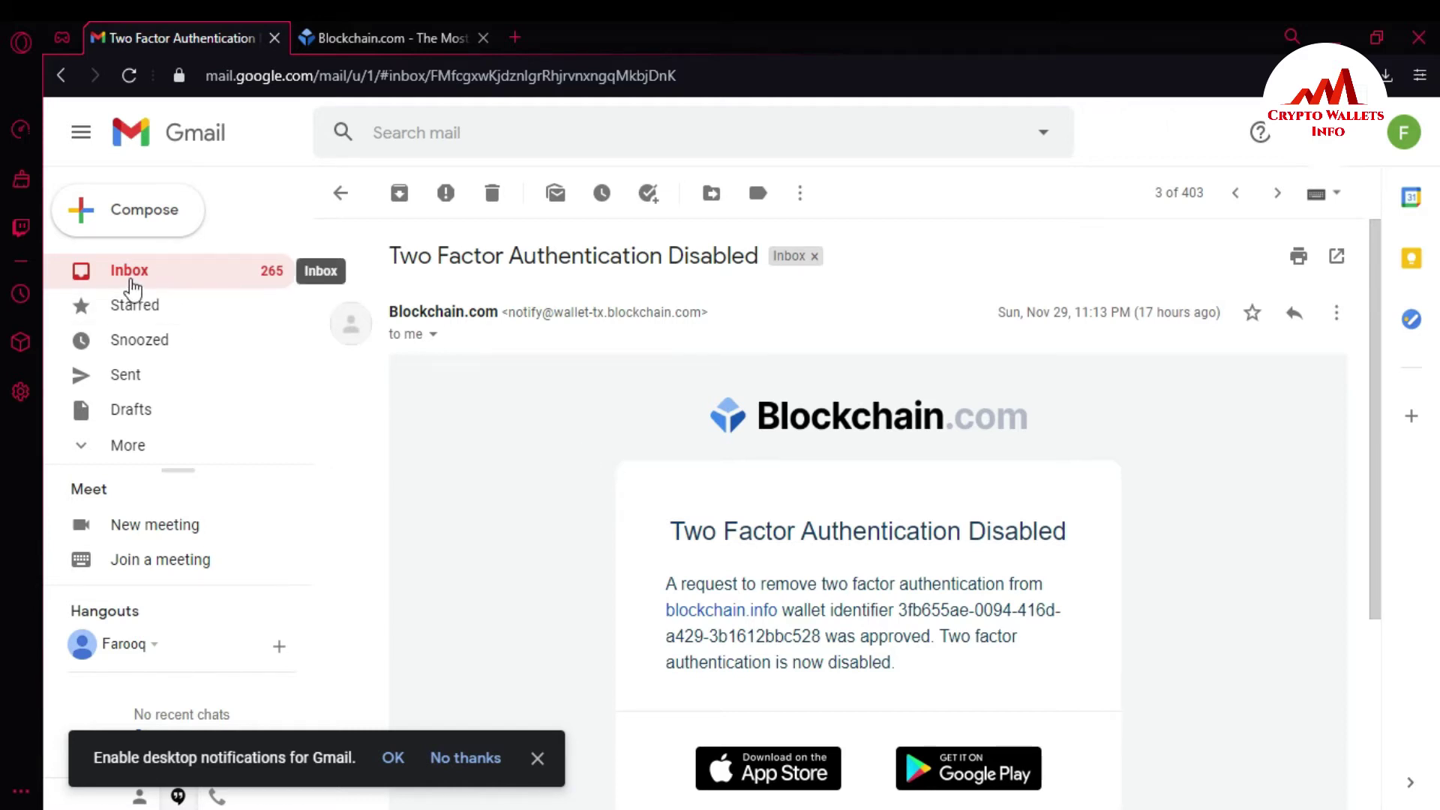
- Go back to the inbox and open Blockchain.com's 'Email Confirmation Needed' message
{"action": "left_click", "coordinate": [132, 288]}
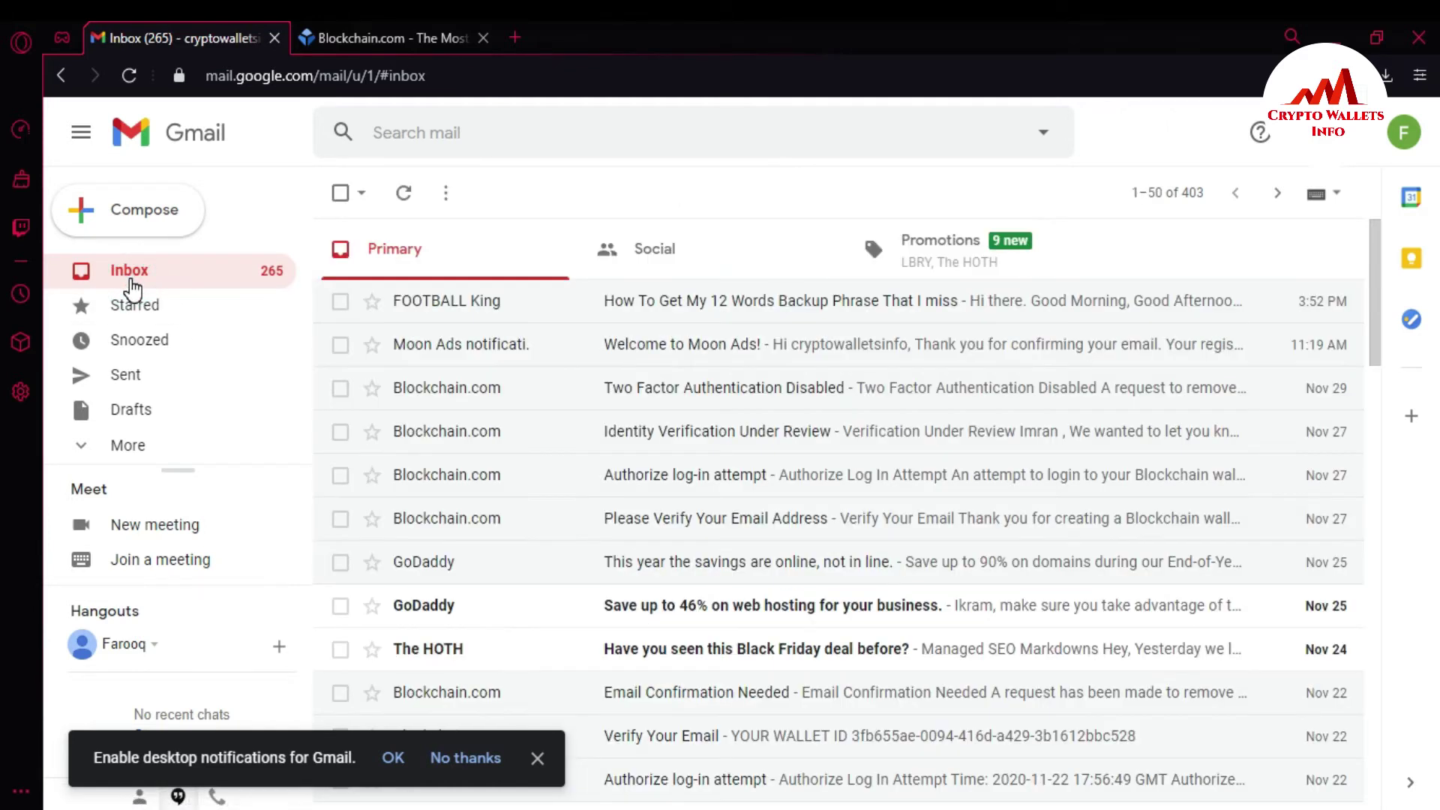
{"action": "left_click_drag", "start_coordinate": [1375, 282], "coordinate": [1371, 332]}
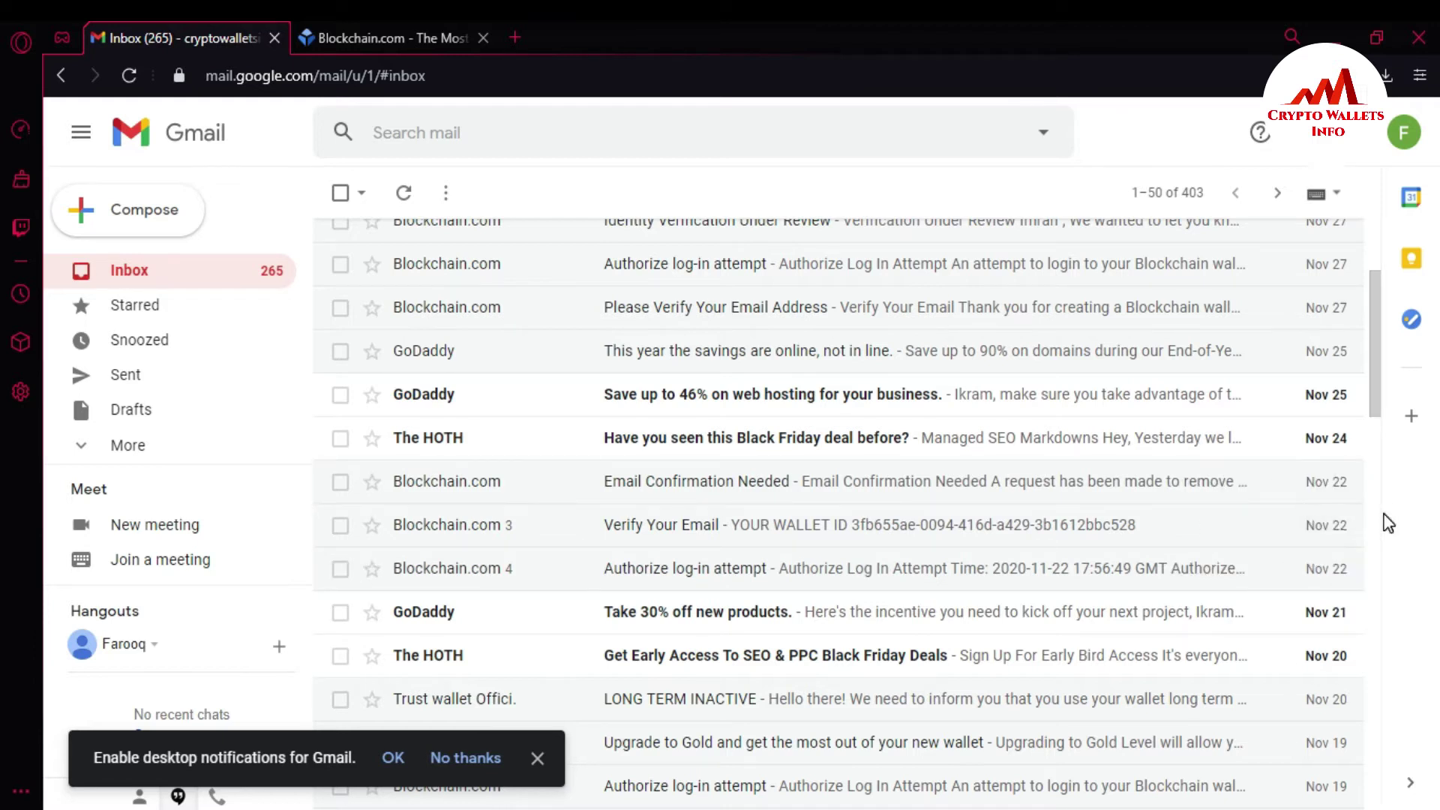
{"action": "left_click", "coordinate": [737, 492]}
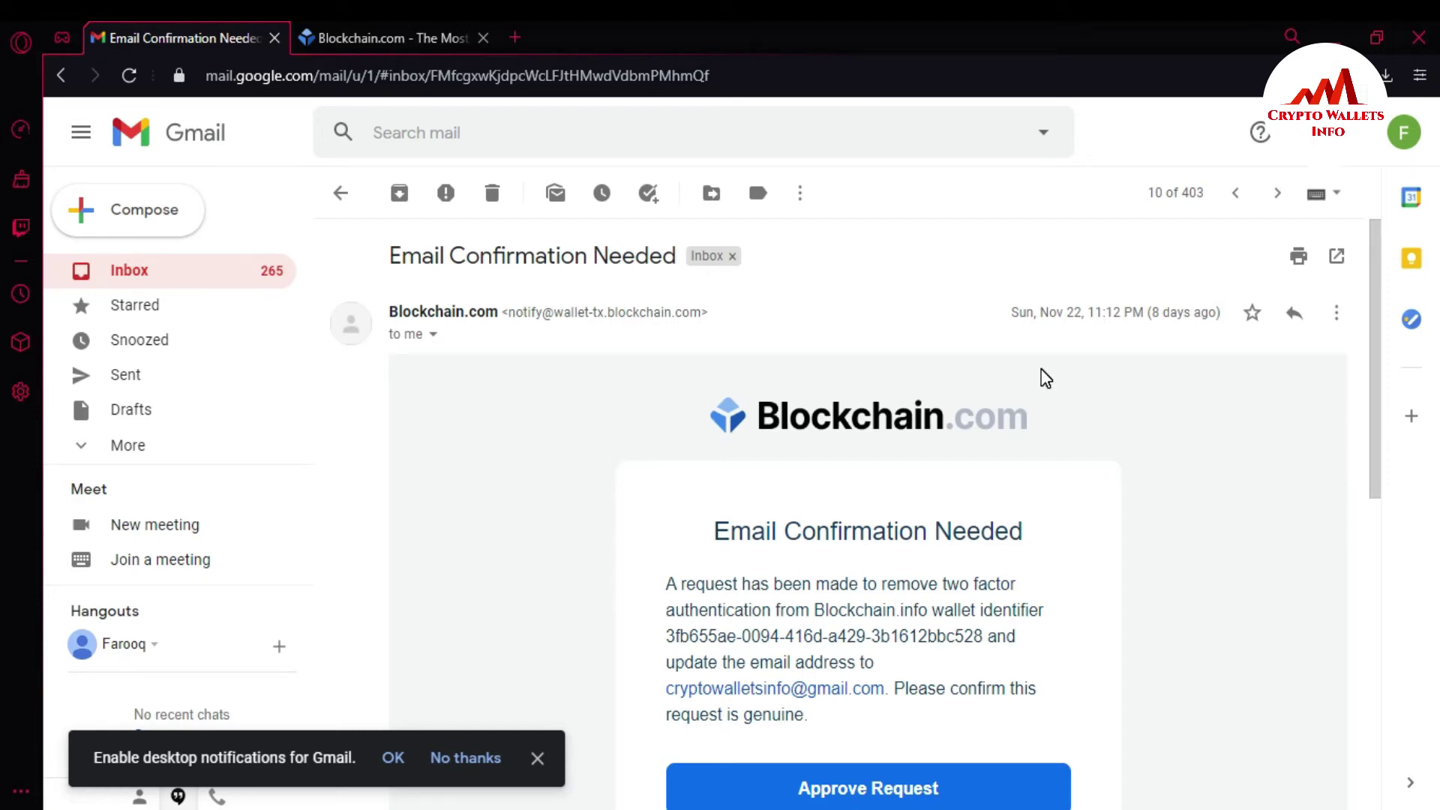
- Open the Blockchain.com wallet login page and select the saved Wallet ID
{"action": "left_click", "coordinate": [387, 25]}
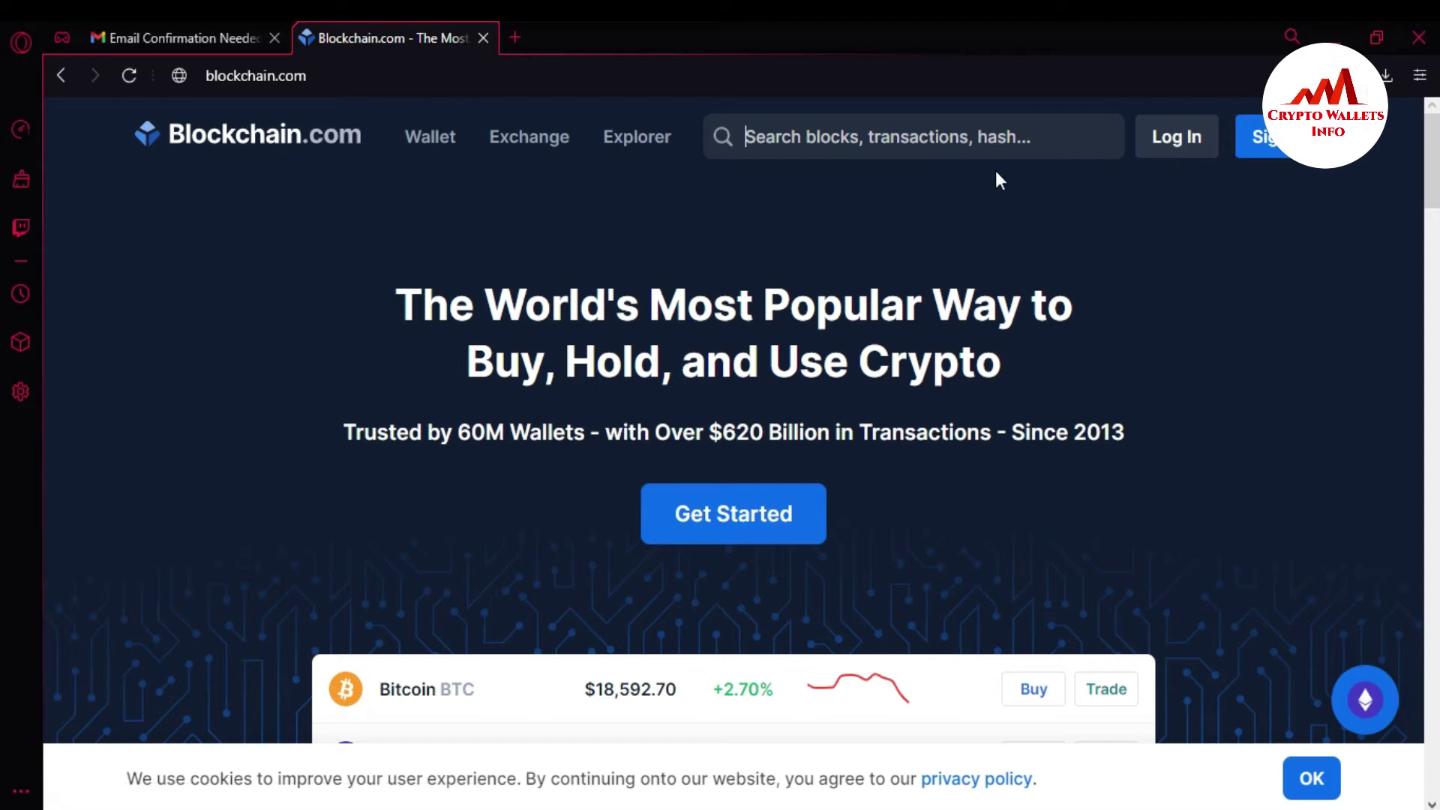
{"action": "left_click", "coordinate": [1179, 162]}
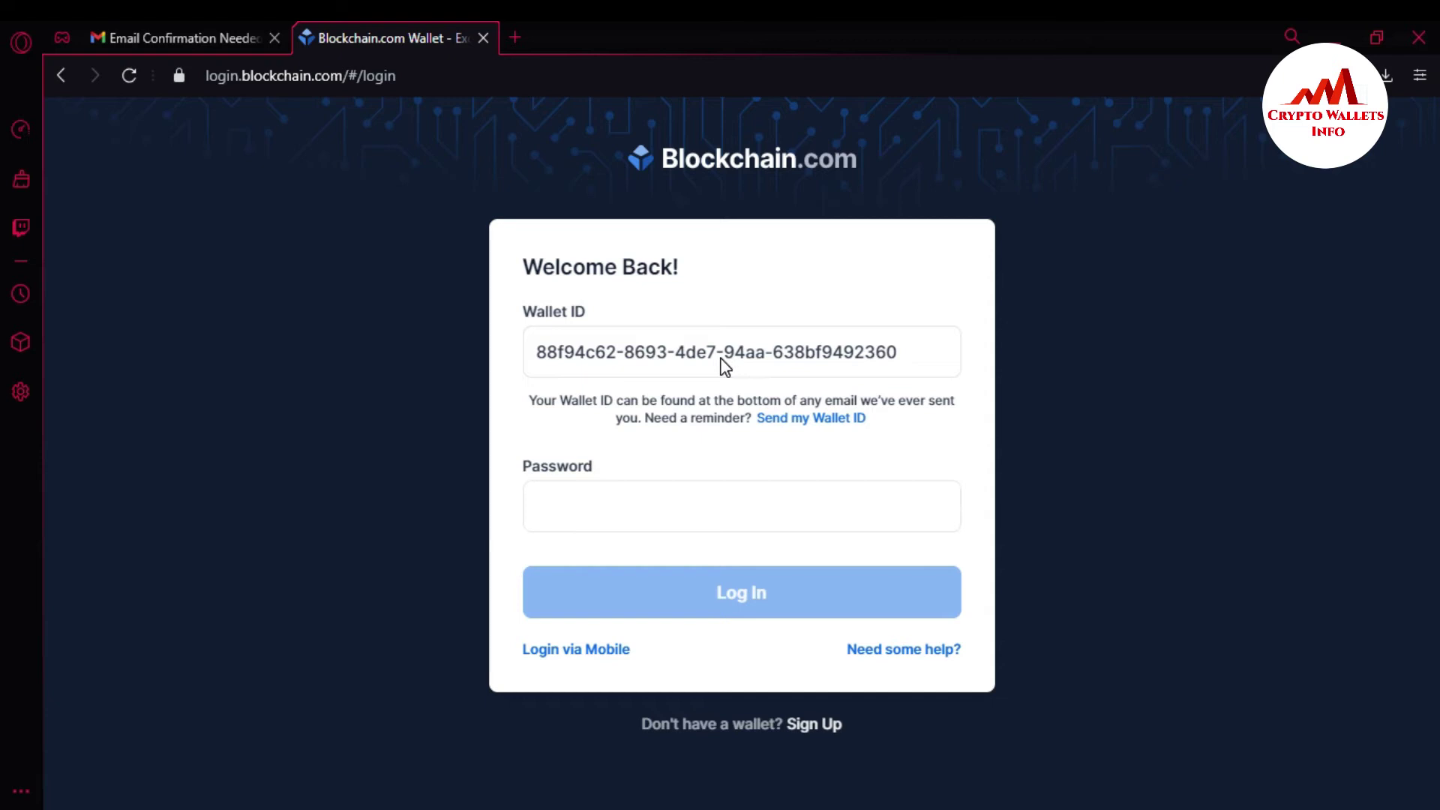
{"action": "double_click", "coordinate": [919, 346]}
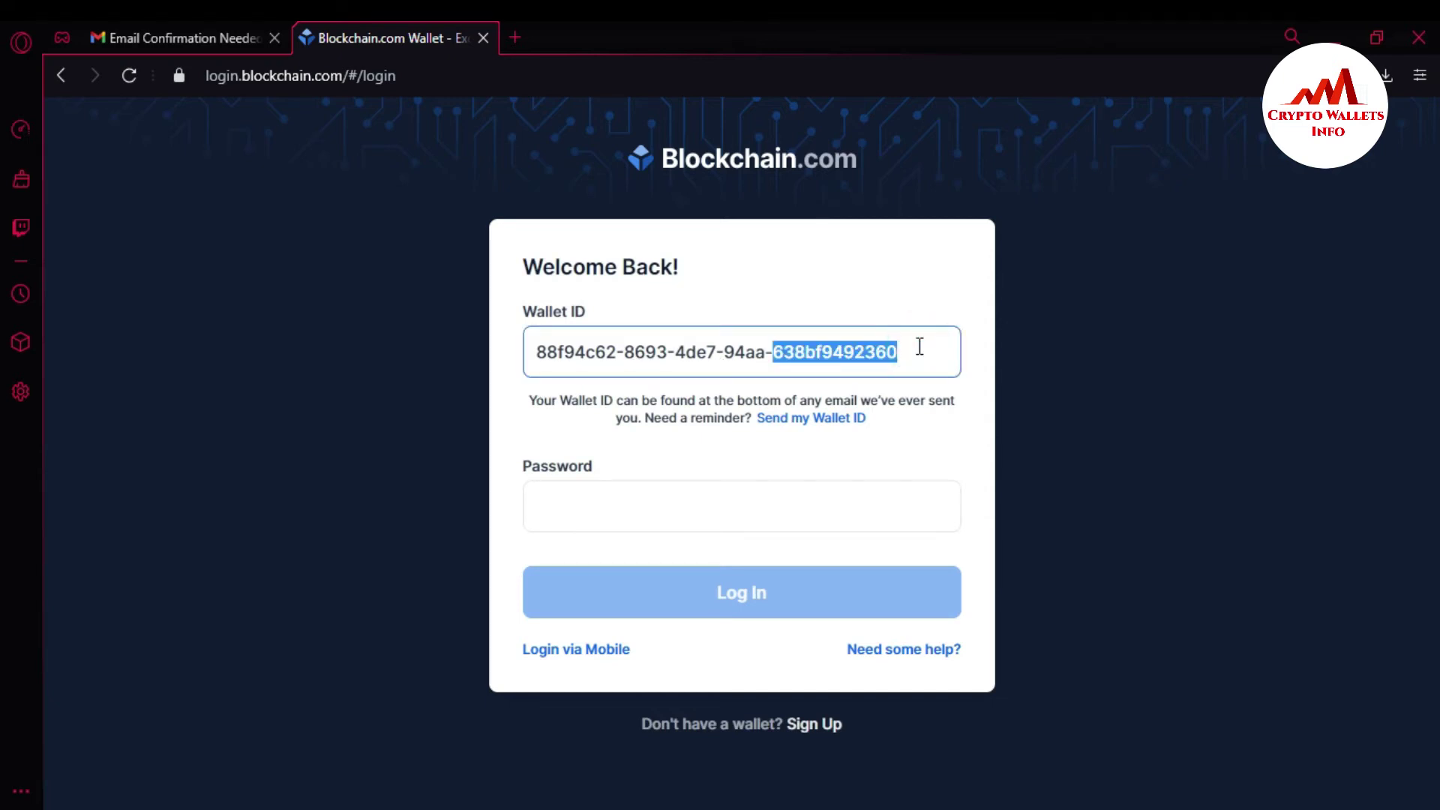
{"action": "triple_click", "coordinate": [934, 348]}
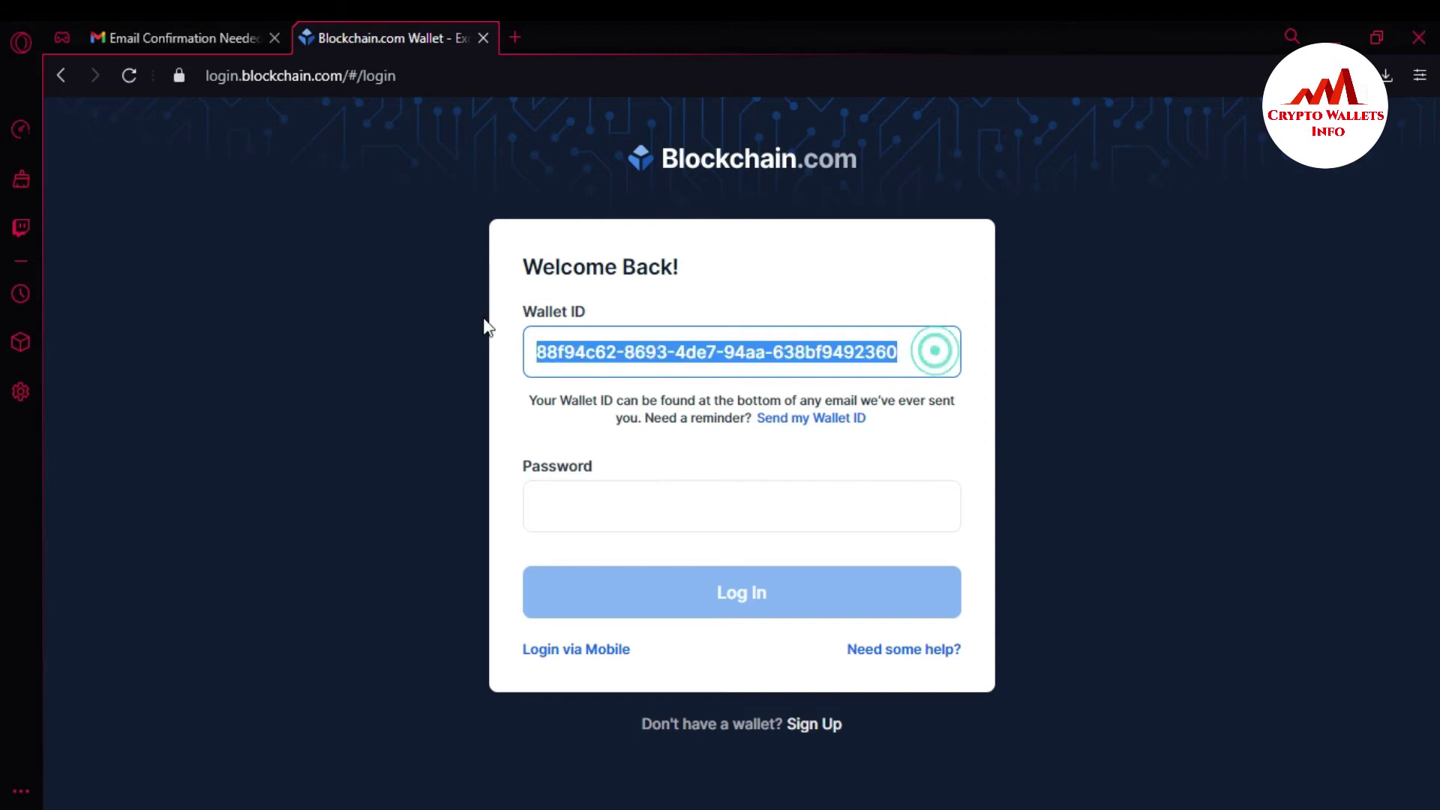
- Fill the Wallet ID from the autofill suggestion, then return to the Gmail confirmation email
{"action": "type", "text": "S"}
{"action": "key", "text": "BackSpace"}
{"action": "type", "text": "3"}
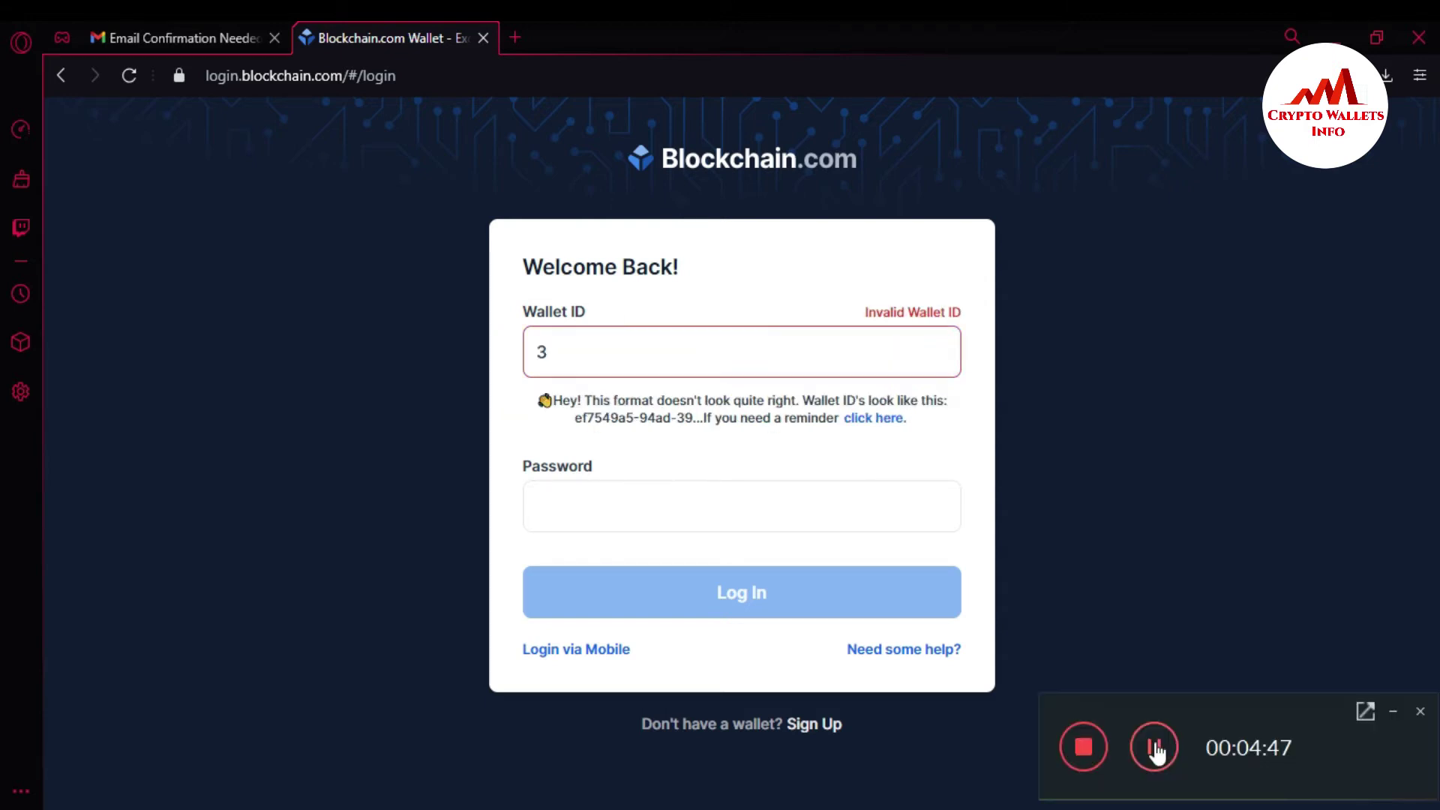
{"action": "left_click", "coordinate": [1393, 713]}
{"action": "left_click", "coordinate": [607, 374]}
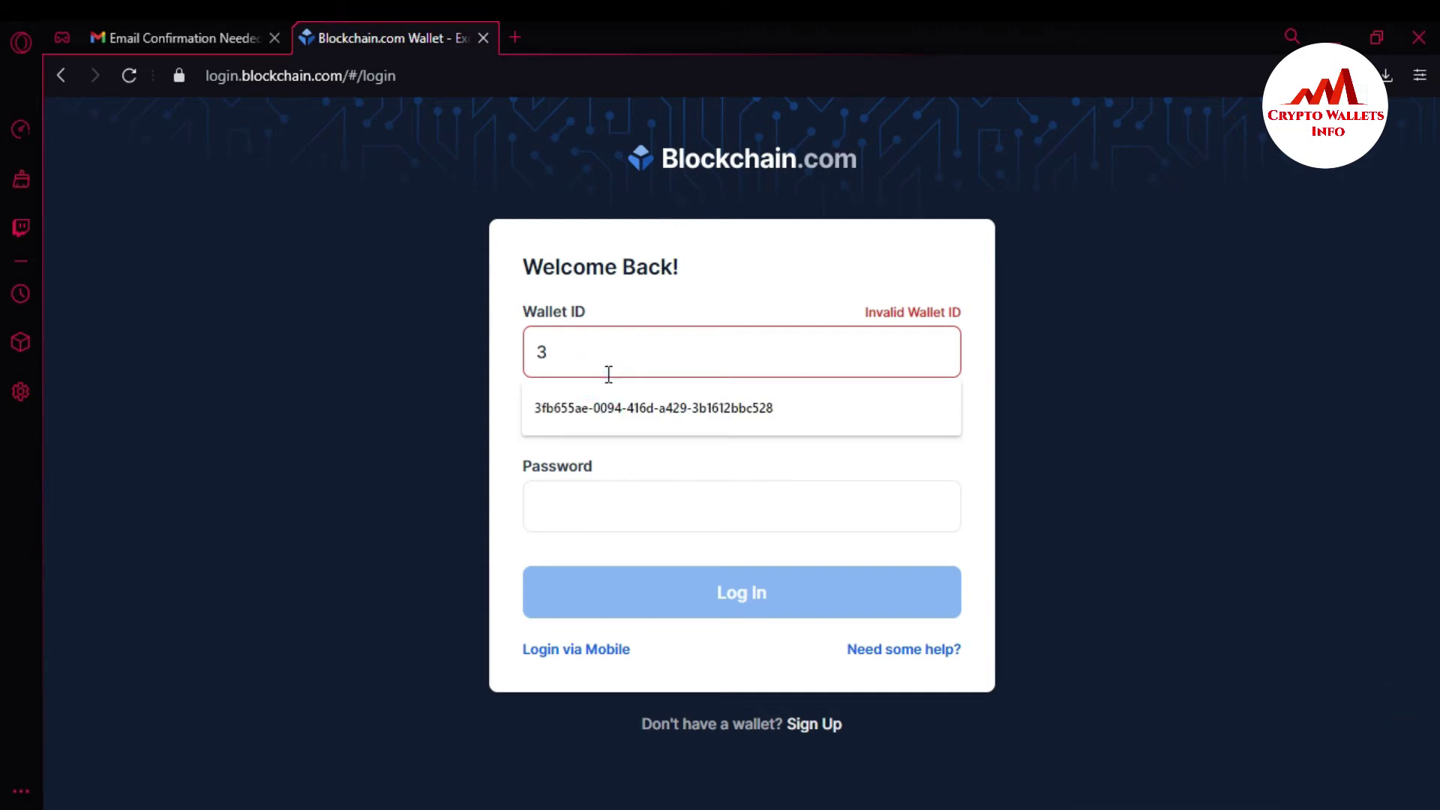
{"action": "left_click", "coordinate": [606, 407]}
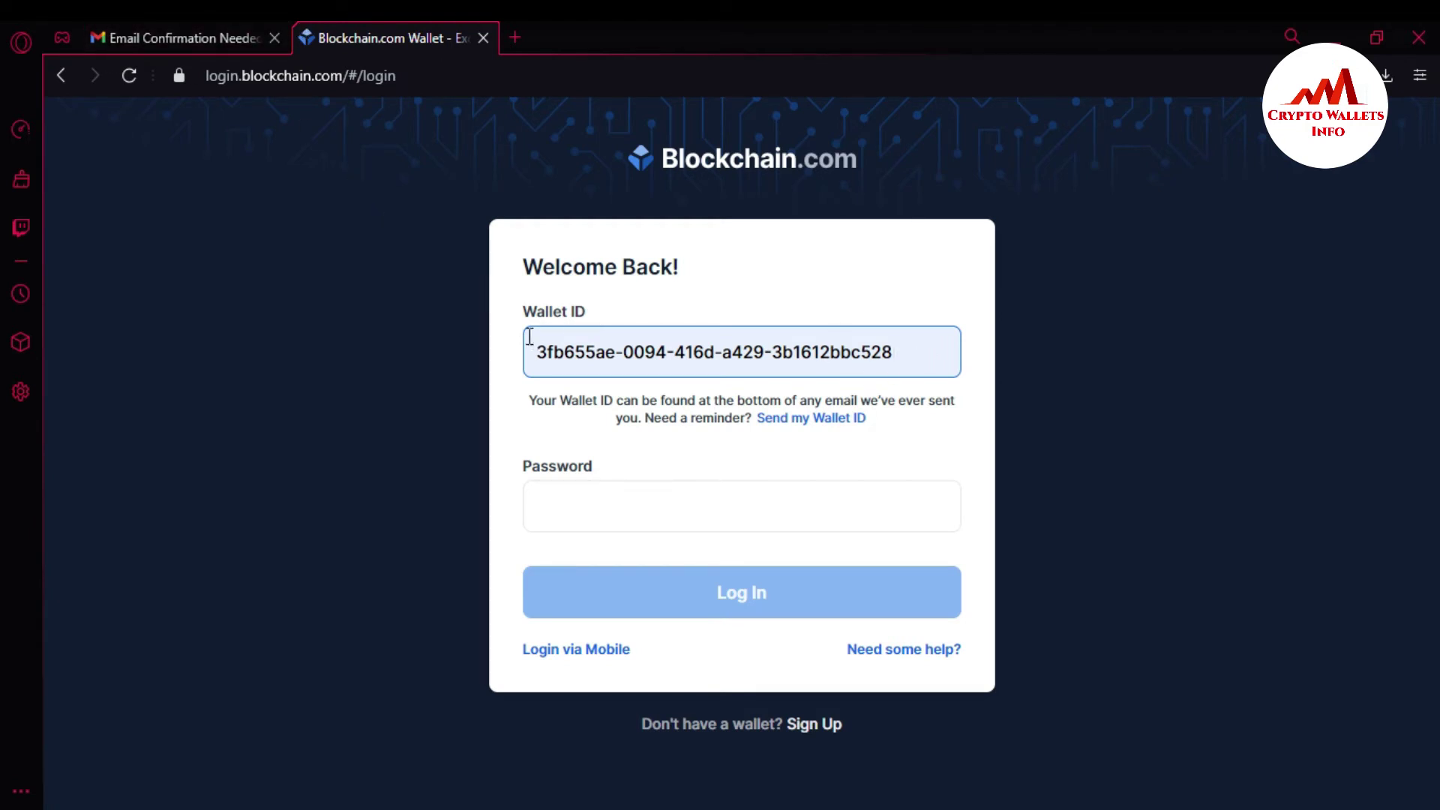
{"action": "left_click", "coordinate": [116, 25]}
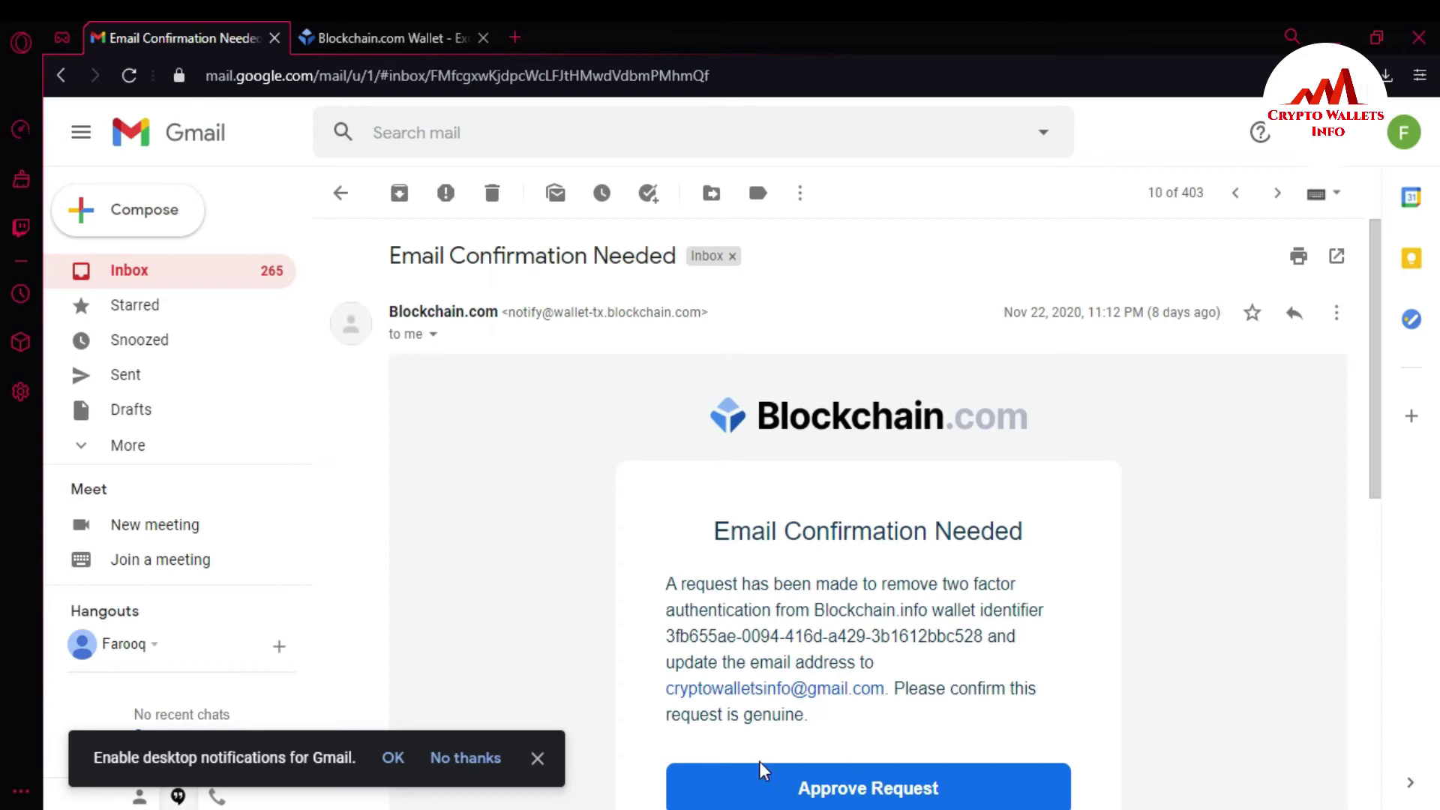
- Check the wallet ID in the email, then submit the Blockchain.com login with the account password
{"action": "left_click_drag", "start_coordinate": [665, 636], "coordinate": [684, 638]}
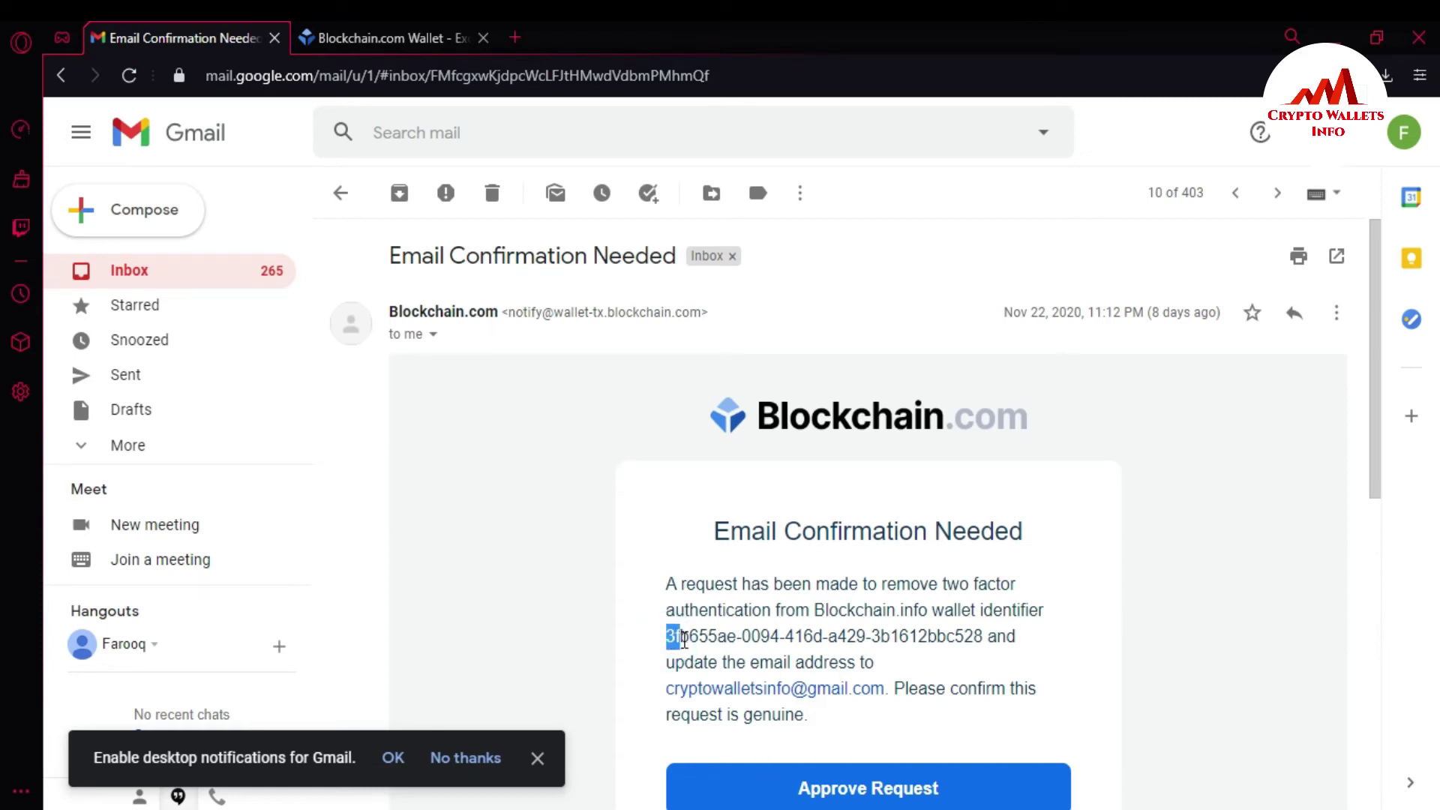
{"action": "left_click", "coordinate": [375, 34]}
{"action": "left_click", "coordinate": [640, 491]}
{"action": "type", "text": "•••"}
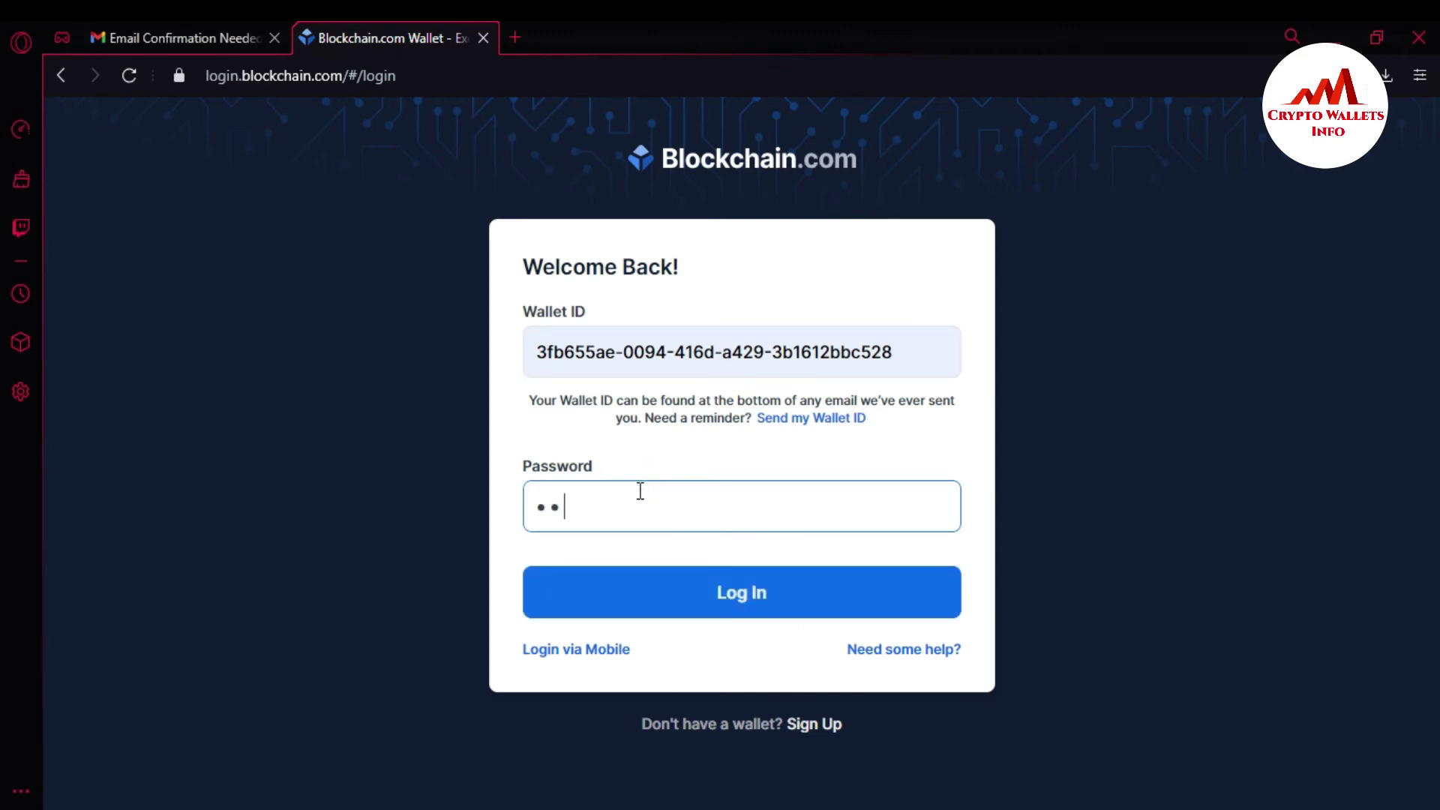
{"action": "type", "text": "•••••••••••"}
{"action": "left_click", "coordinate": [758, 592]}
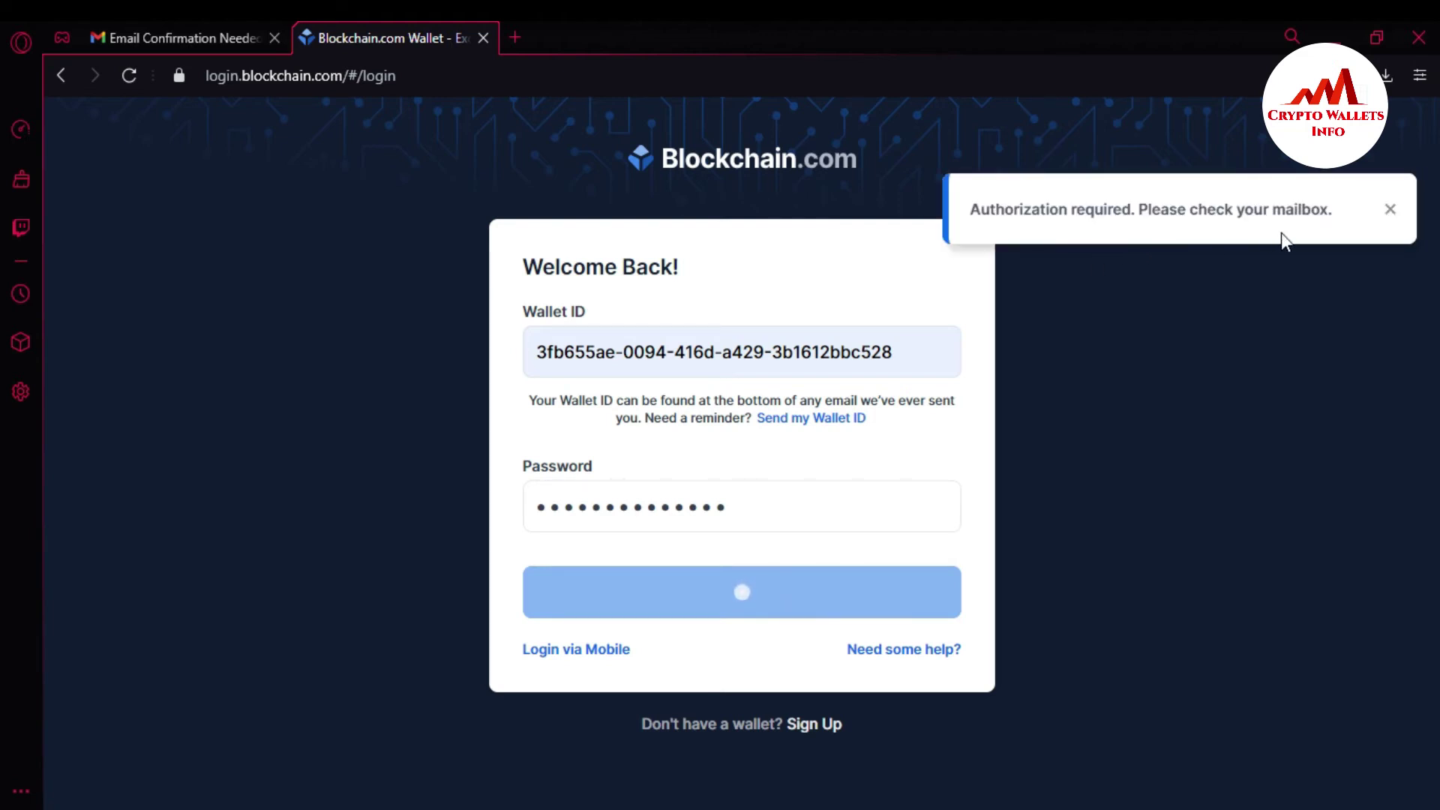
{"action": "left_click", "coordinate": [146, 35]}
- Open the newest 'Authorize log-in attempt' email and authorize the wallet login
{"action": "left_click", "coordinate": [142, 284]}
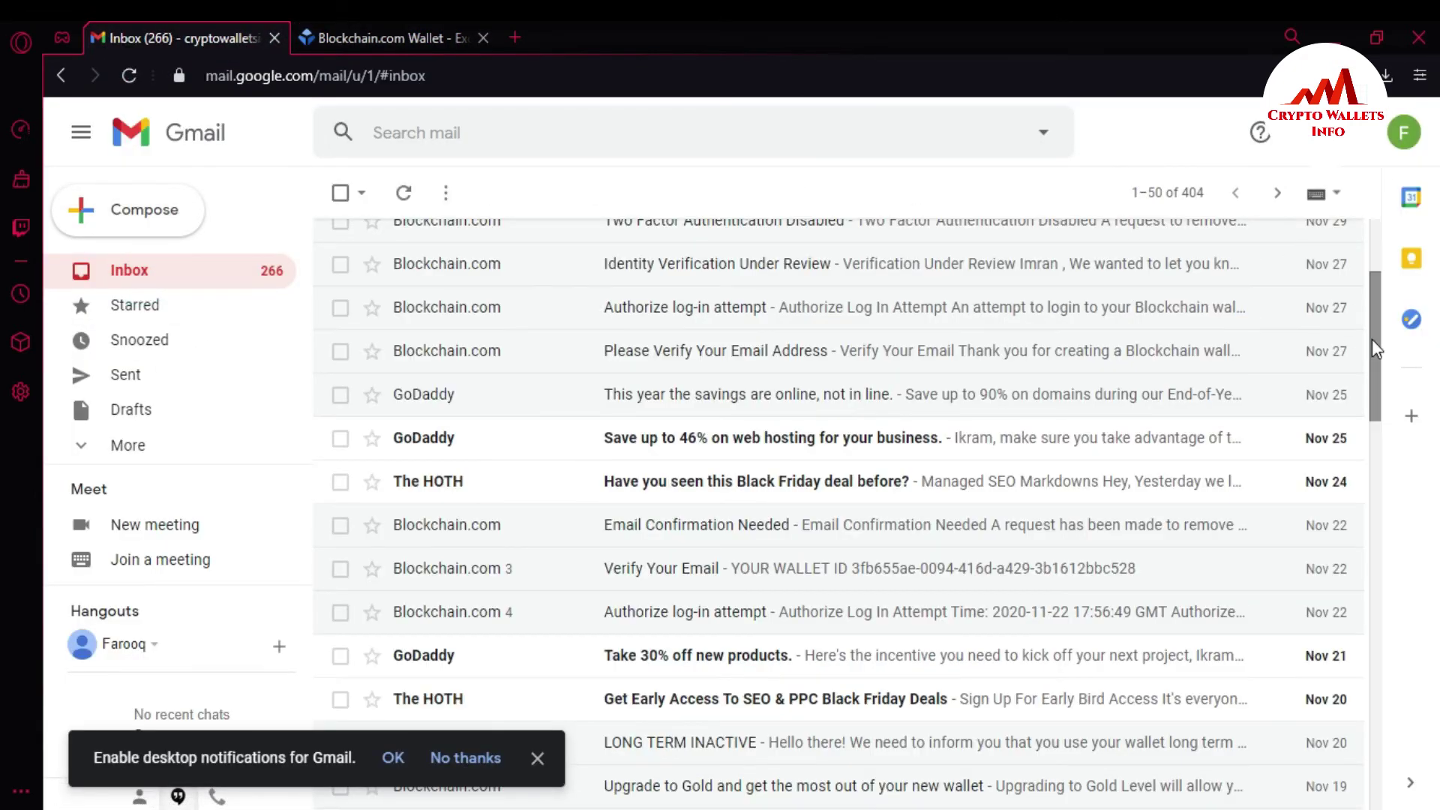
{"action": "left_click_drag", "start_coordinate": [1375, 334], "coordinate": [1379, 274]}
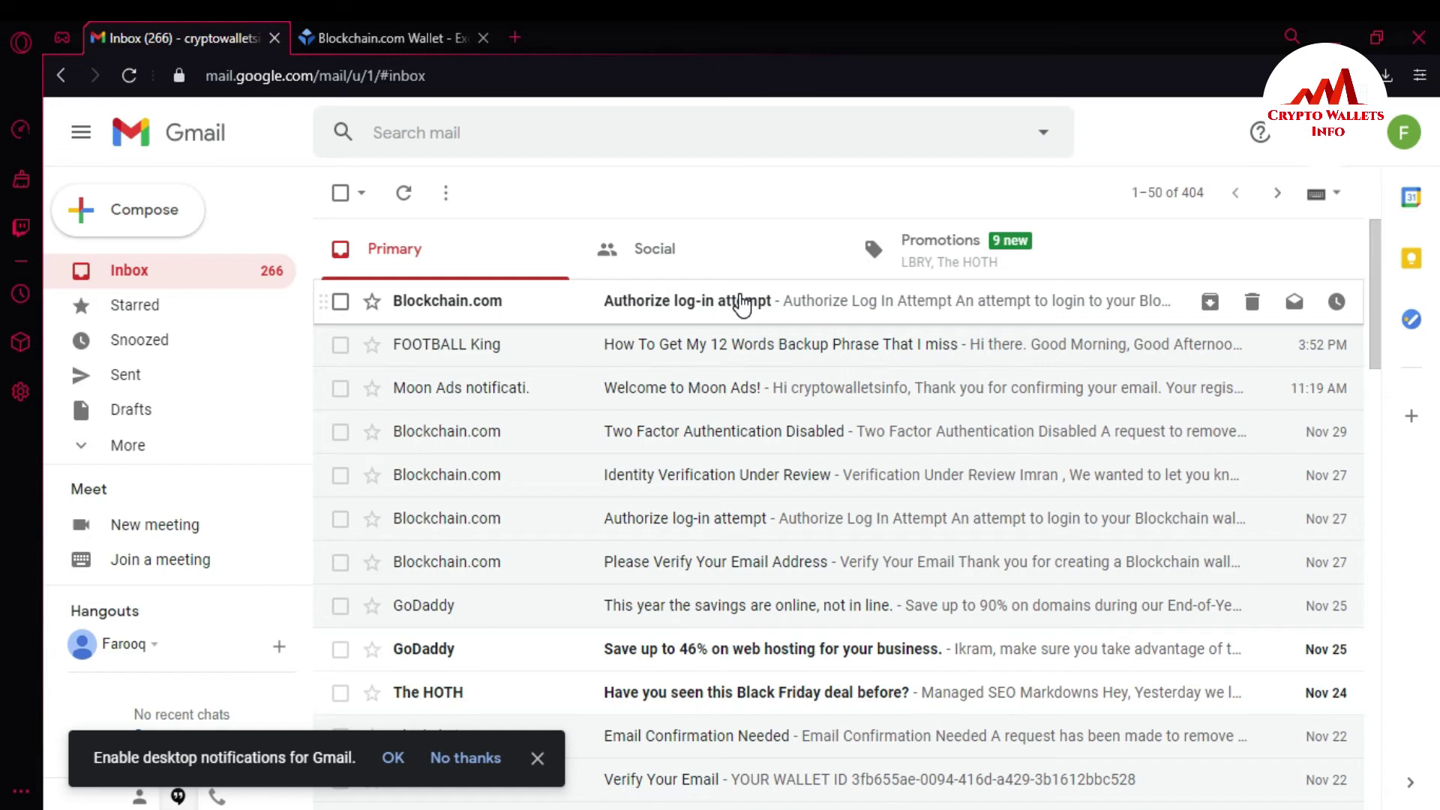
{"action": "left_click", "coordinate": [743, 304]}
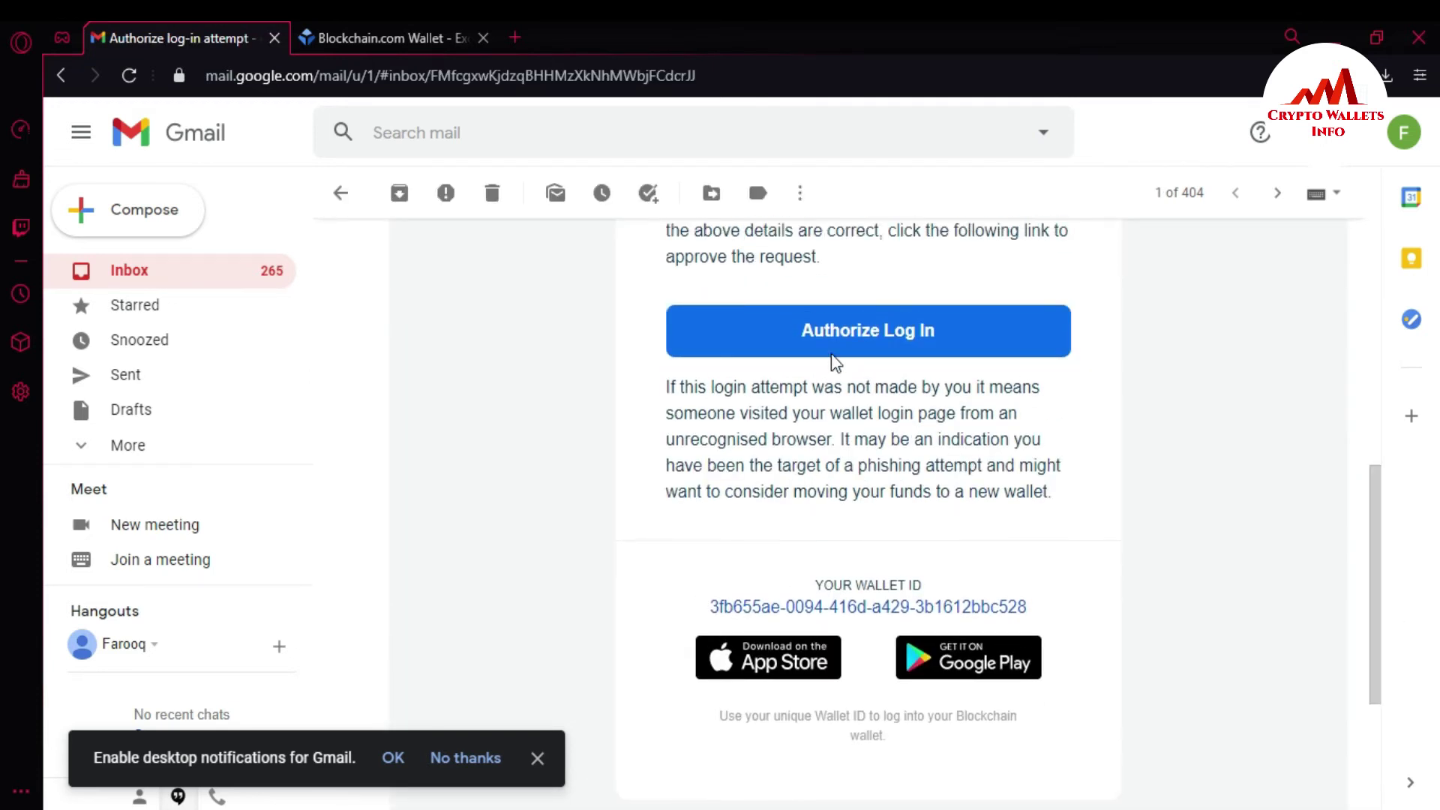
{"action": "left_click", "coordinate": [852, 341]}
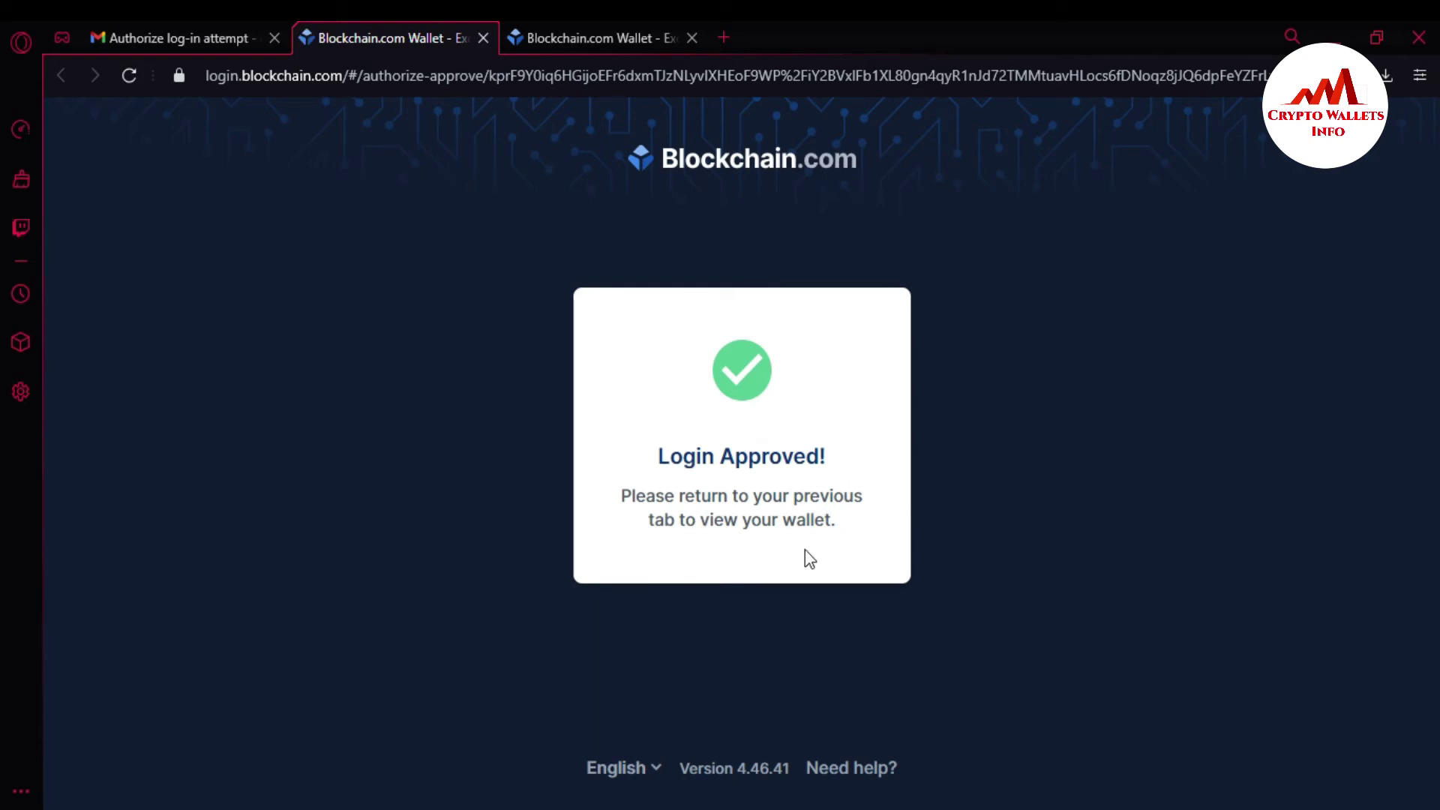
- Return to the waiting login tab and let the wallet dashboard load
{"action": "left_click", "coordinate": [571, 27]}
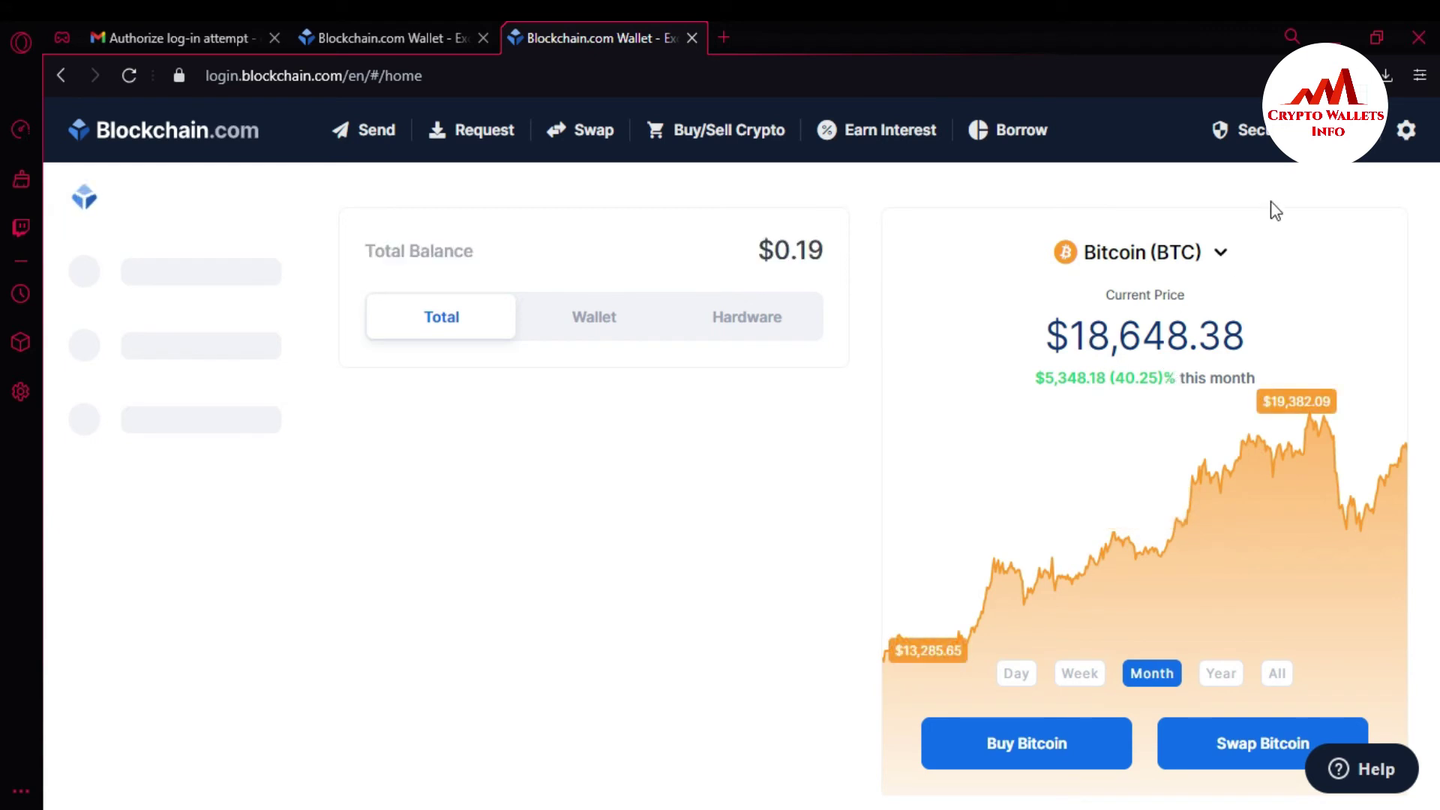
- Open the Security Center from the top navigation and scroll through its settings
{"action": "left_click", "coordinate": [1265, 135]}
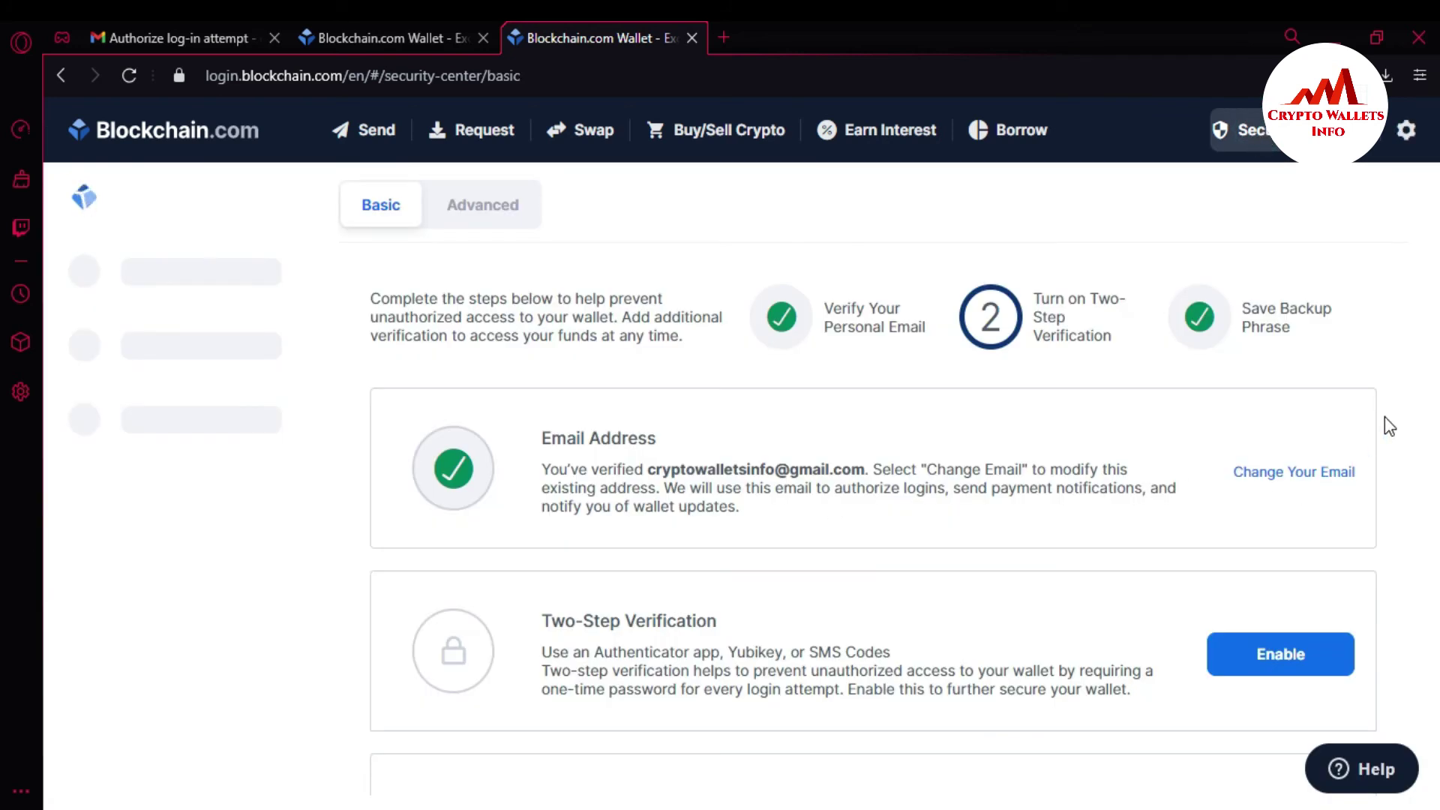
{"action": "scroll", "coordinate": [1410, 408], "scroll_direction": "down", "scroll_amount": 2}
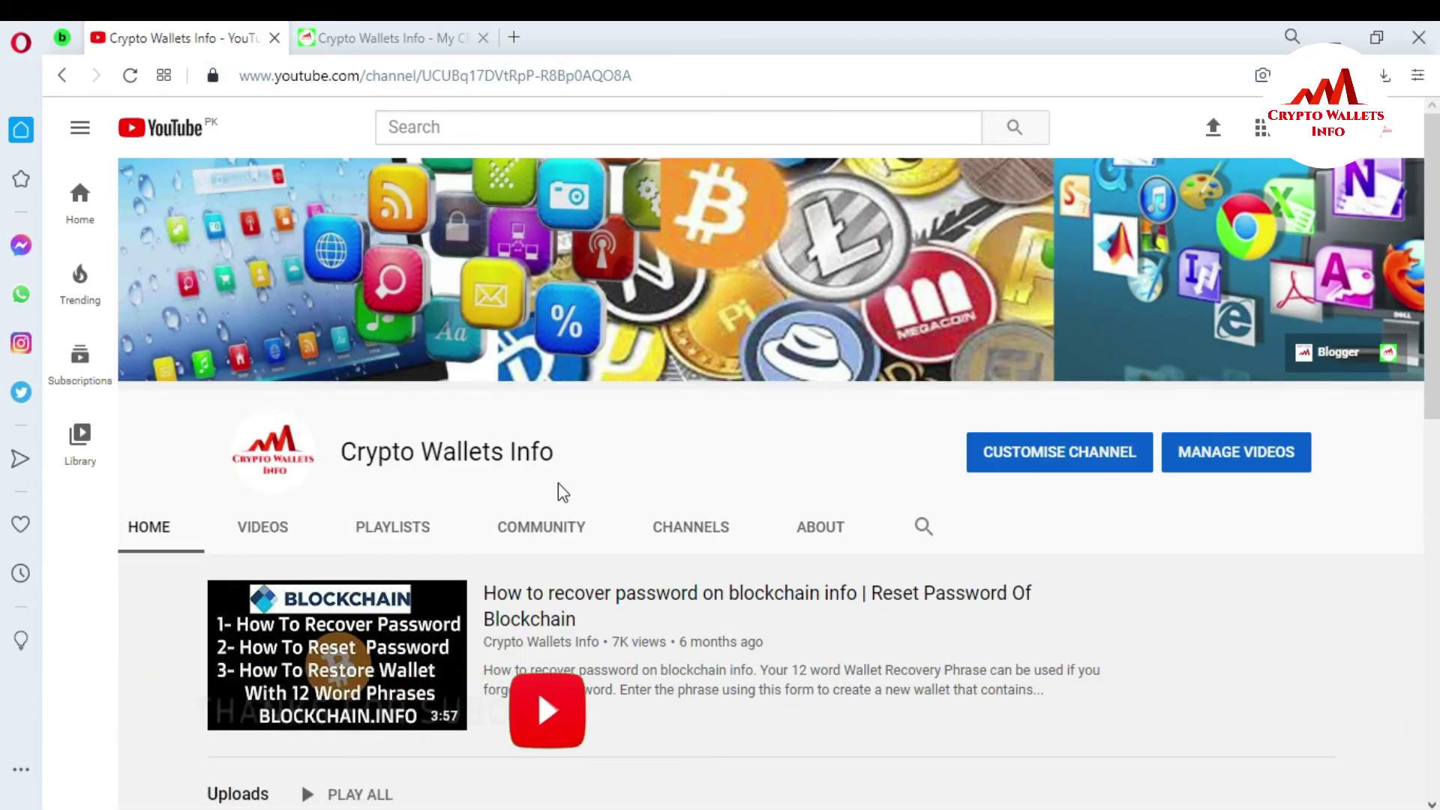
- Switch to the cryptowalletsinfo.com tab
{"action": "left_click", "coordinate": [357, 25]}
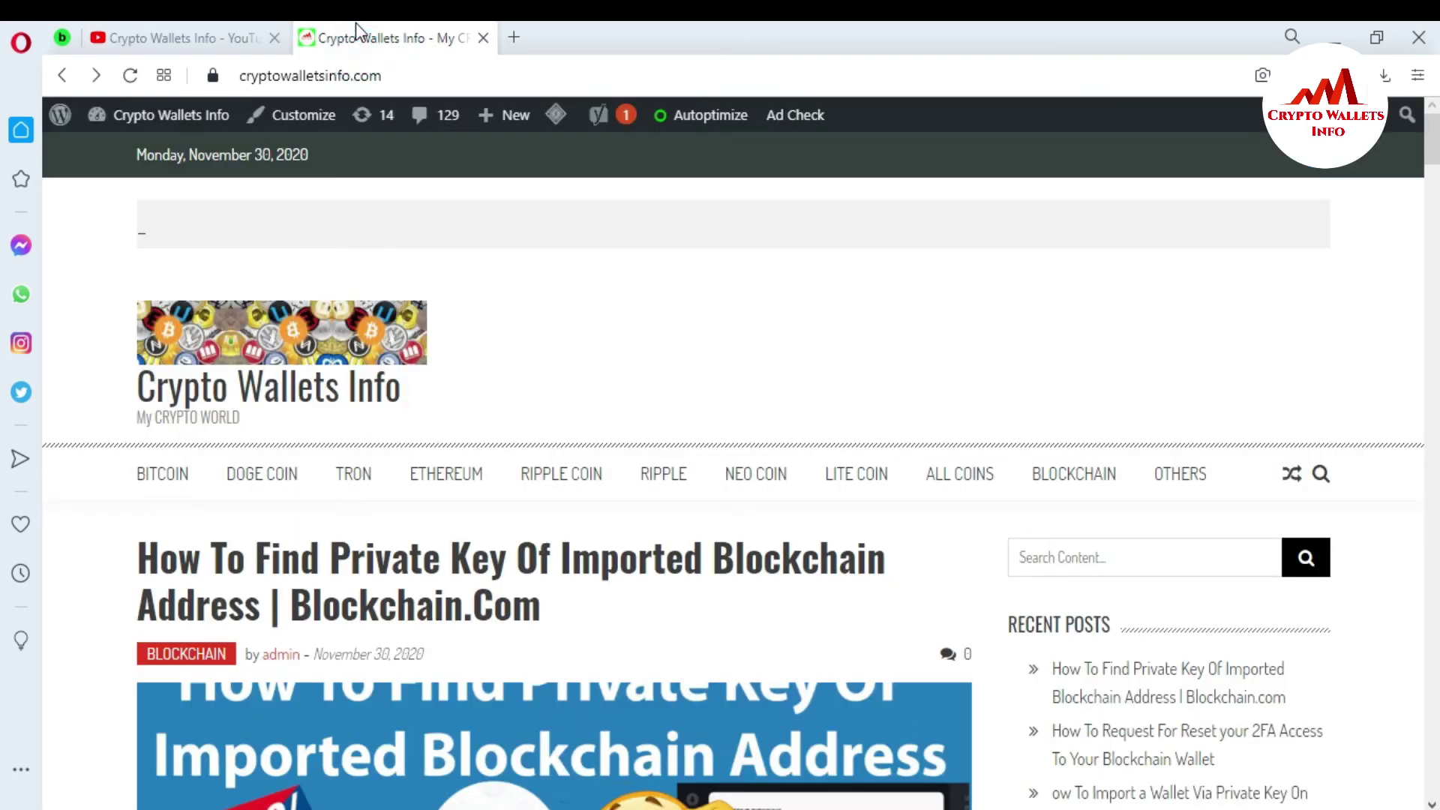